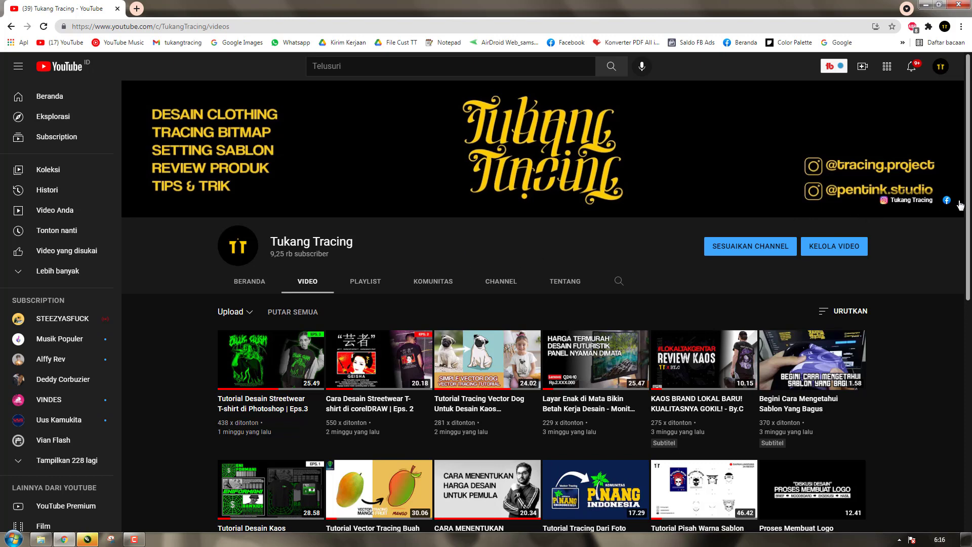
Minimize the browser and the Libraries window so that CorelDRAW's Welcome Screen is in front
scroll(967, 221, "down", 1)
scroll(967, 221, "up", 1)
left_click(922, 4)
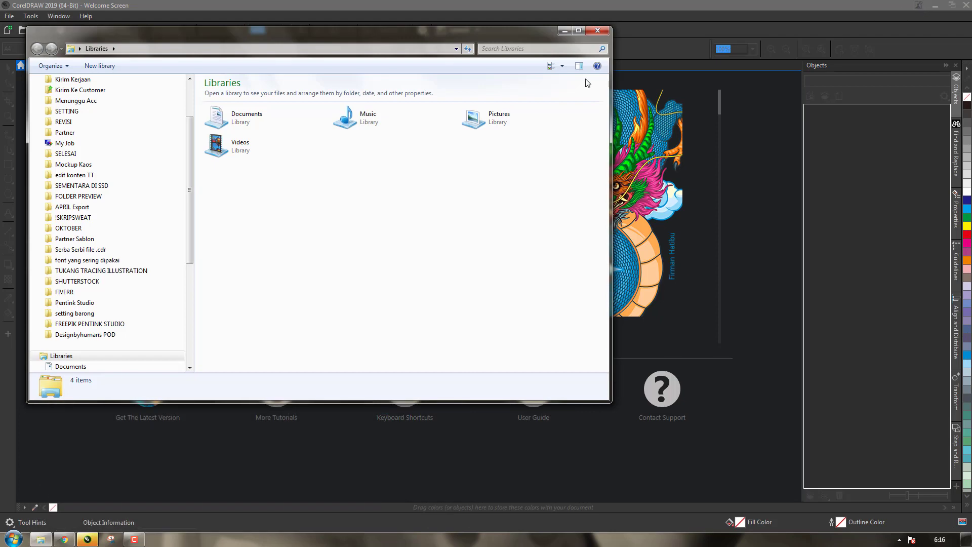
left_click(565, 31)
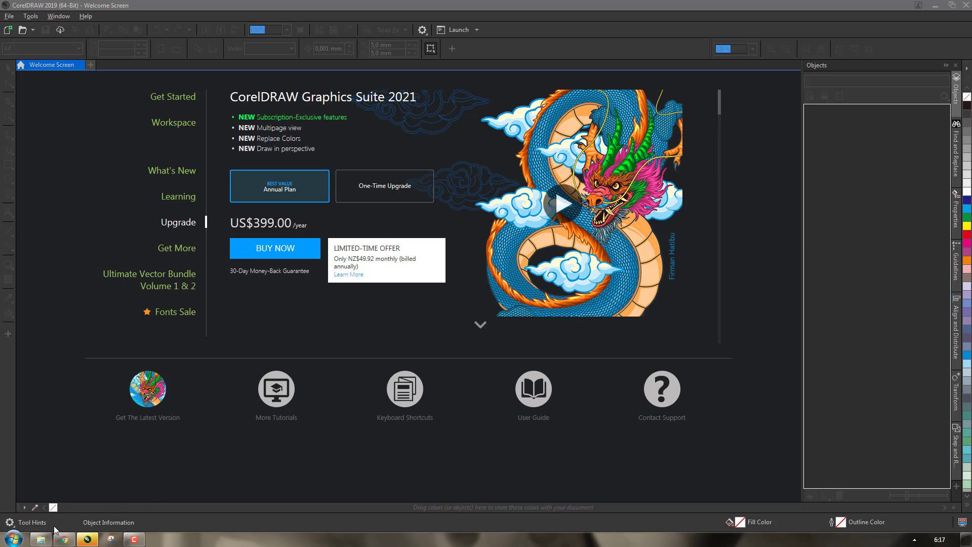
Switch to the browser, look through the Tukang Tracing channel's uploaded videos, and return to CorelDRAW
left_click(64, 539)
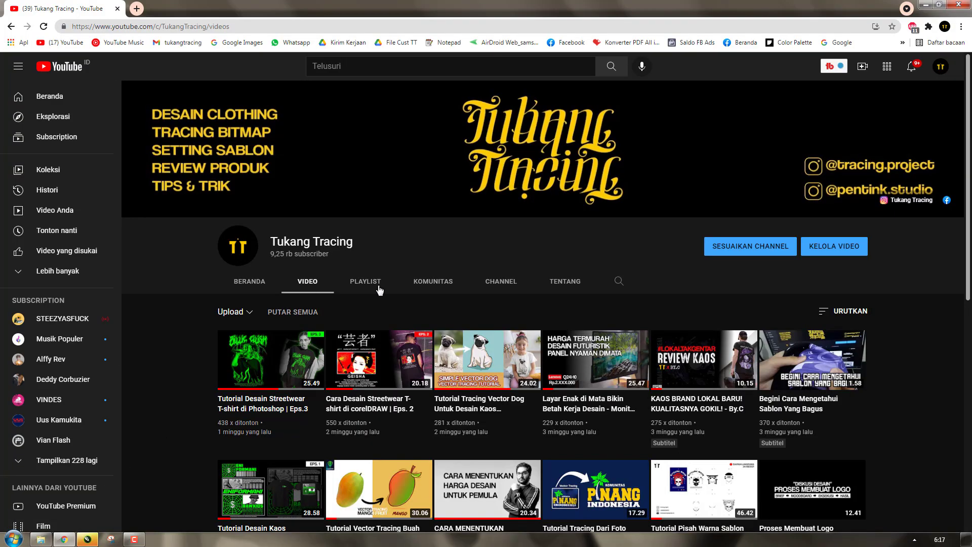
left_click_drag(968, 177, 957, 292)
scroll(956, 296, "down", 9)
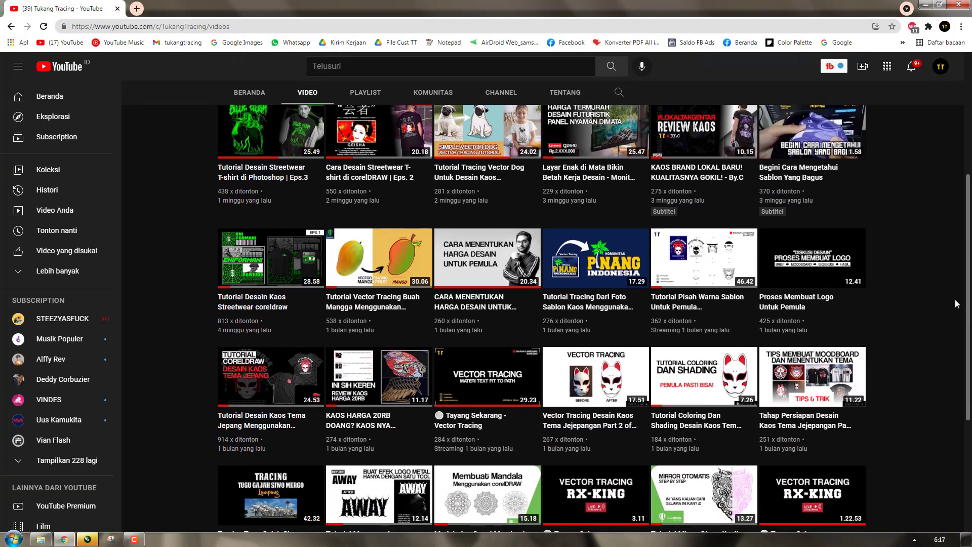
scroll(934, 455, "down", 5)
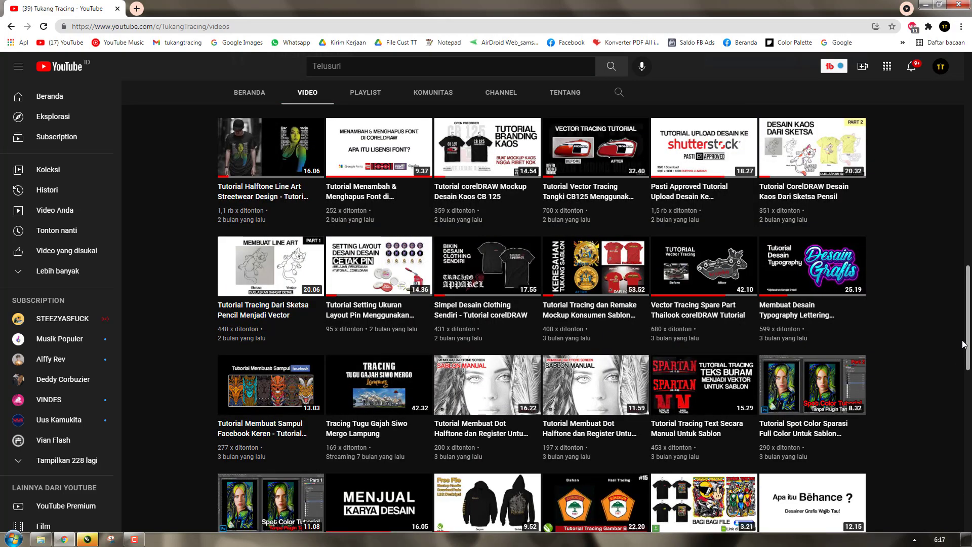
left_click_drag(963, 344, 924, 5)
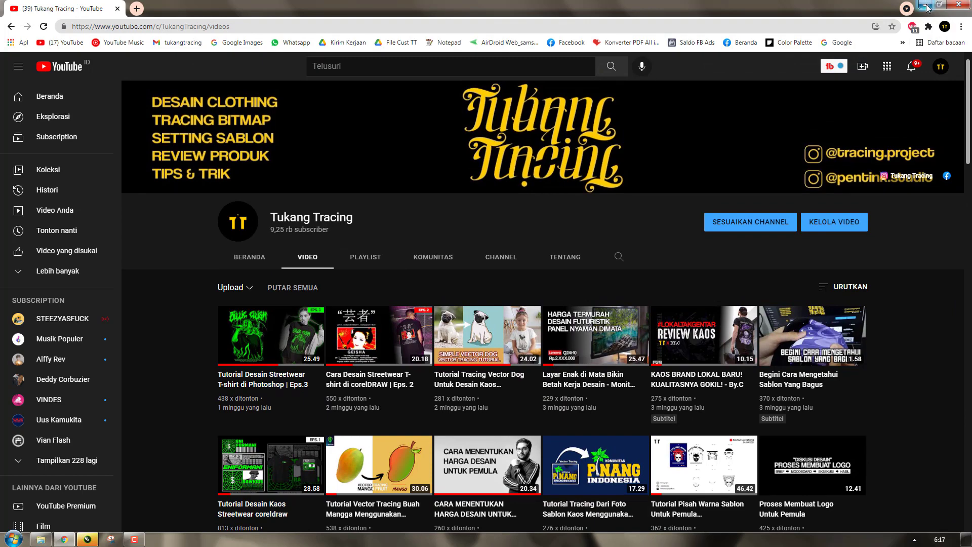
left_click(922, 5)
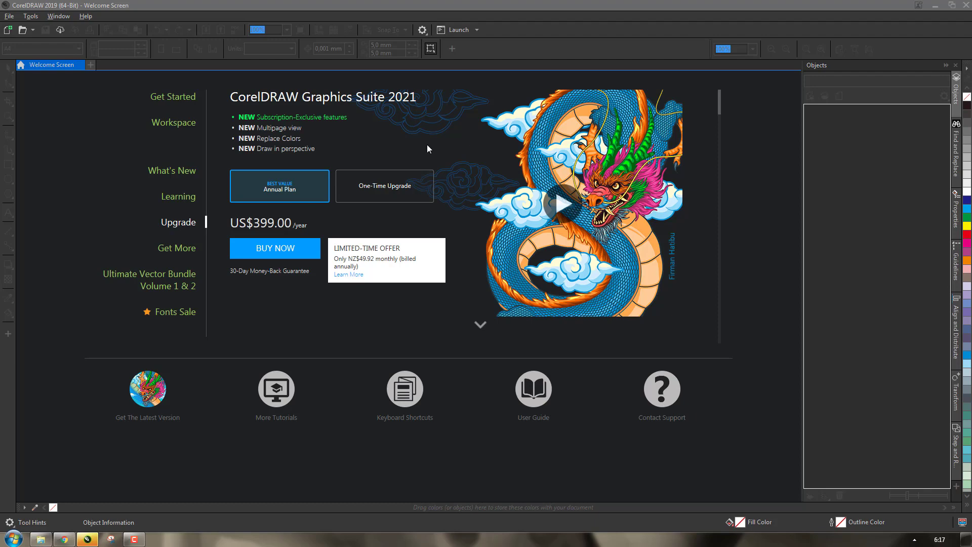
mouse_move(721, 102)
left_mouse_down()
mouse_move(720, 114)
mouse_move(721, 95)
left_mouse_up()
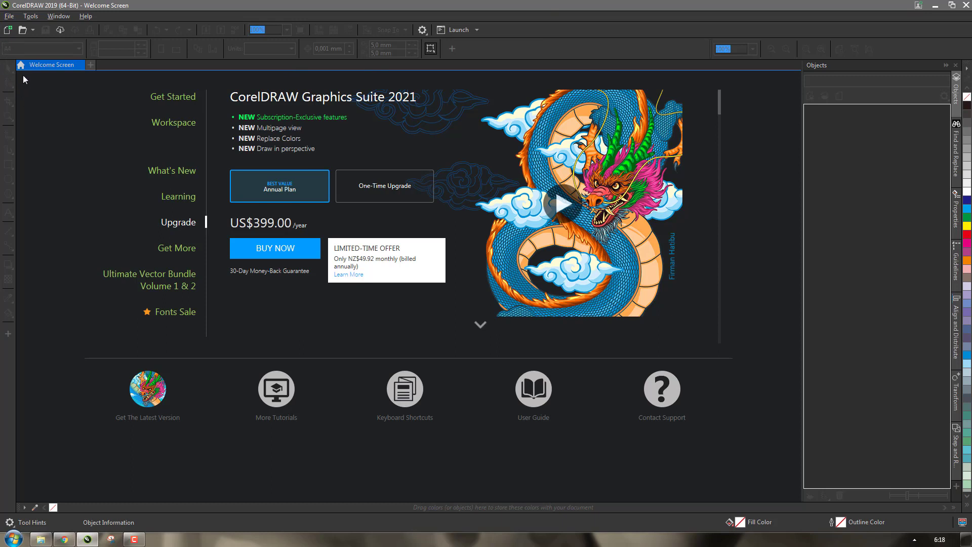
left_click(8, 18)
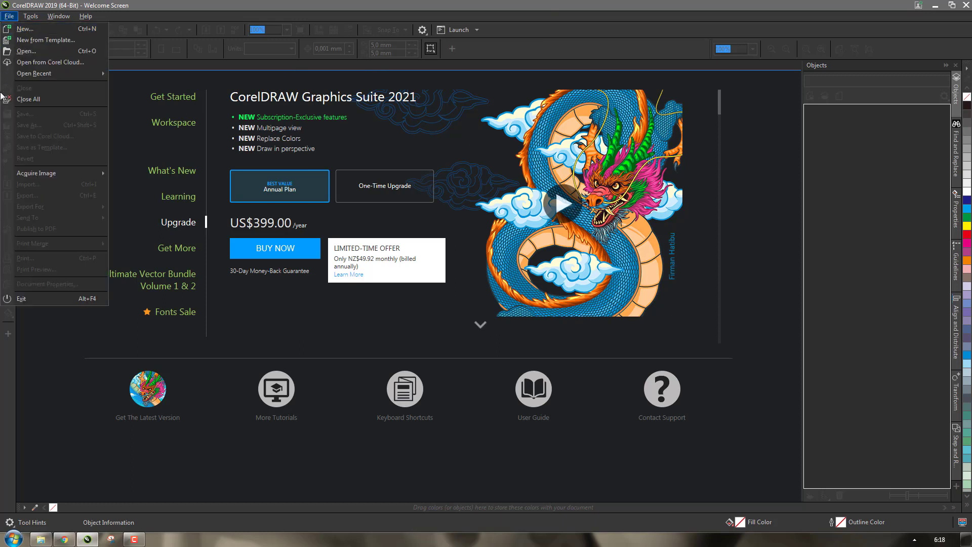
left_click(22, 29)
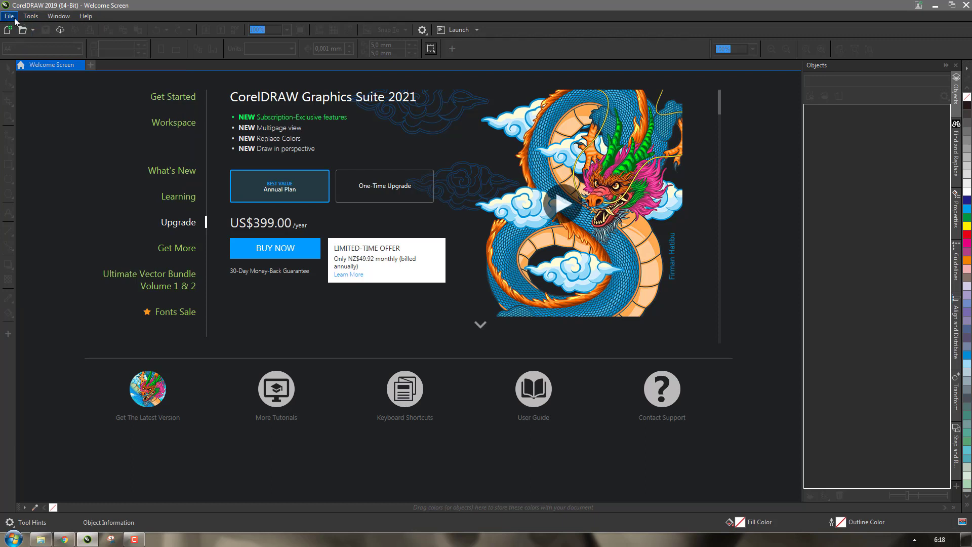
Try to open the recent drawing Enjoy Screen Printing - childrock.cdr
left_click(9, 16)
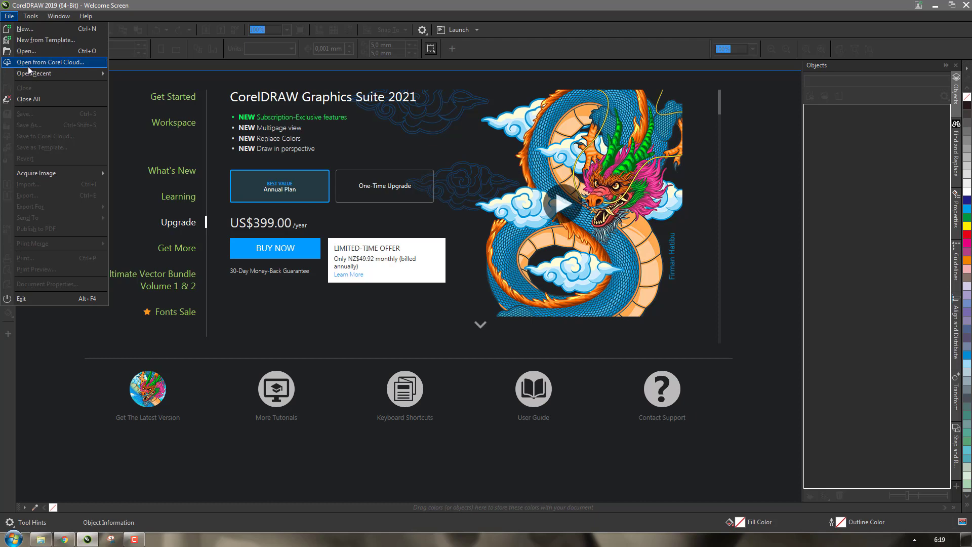
mouse_move(29, 73)
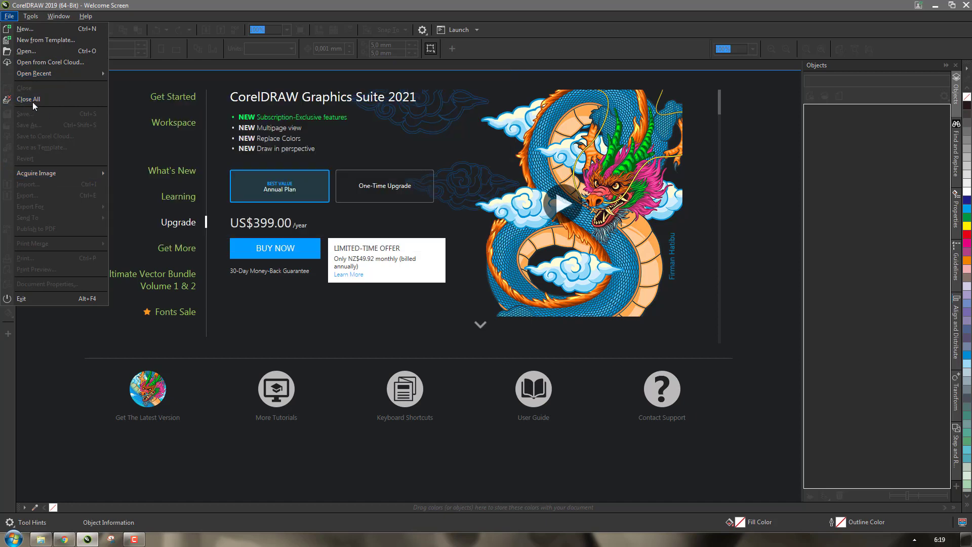
left_click(123, 76)
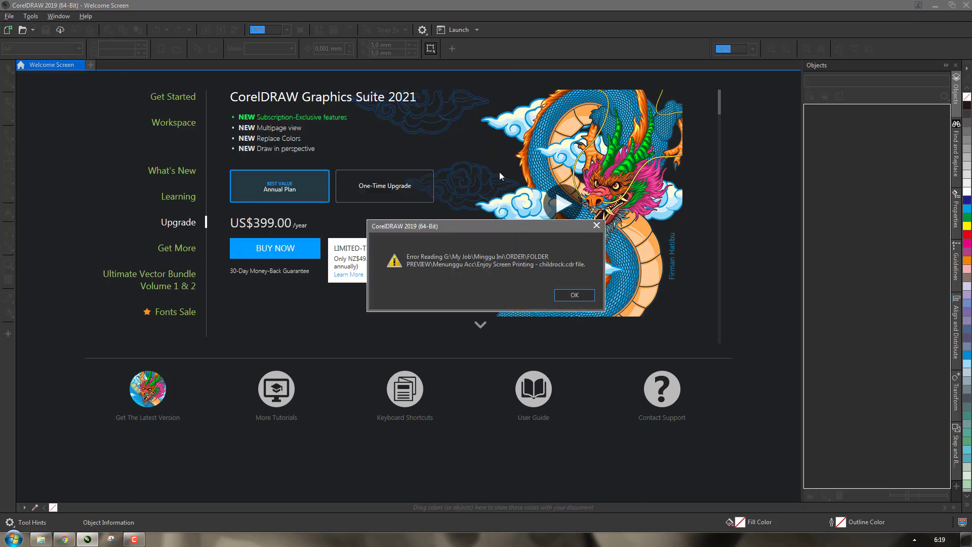
left_click(596, 225)
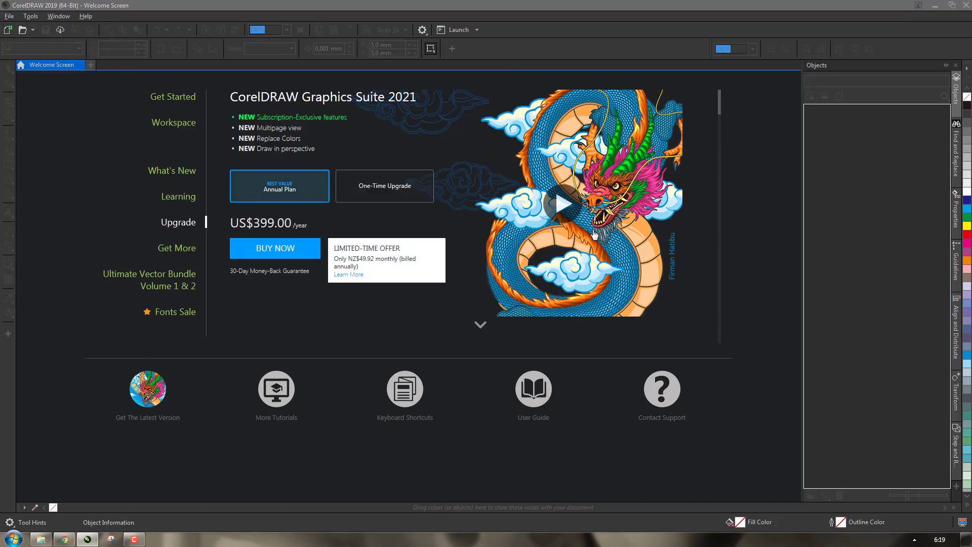
Start a new document and name it "Desain Poster"
left_click(5, 17)
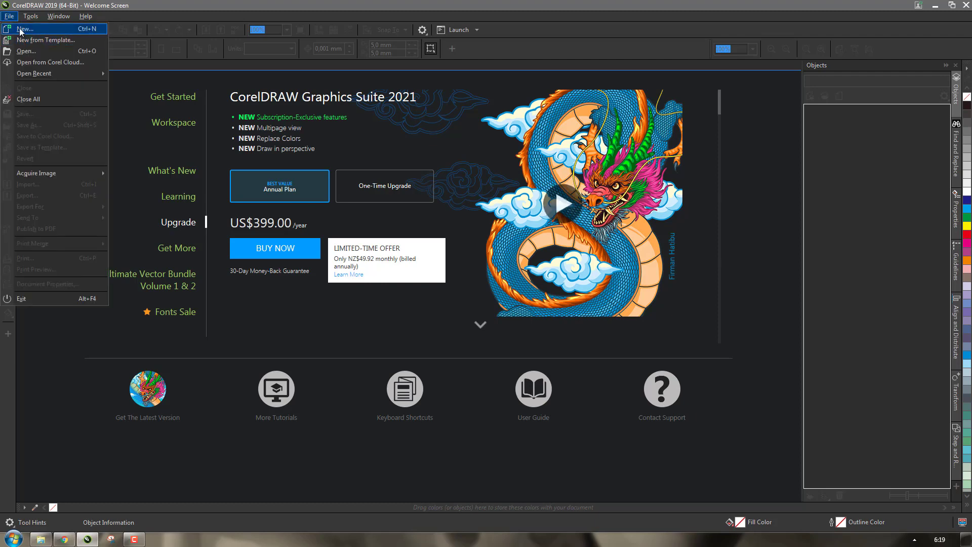
left_click(24, 30)
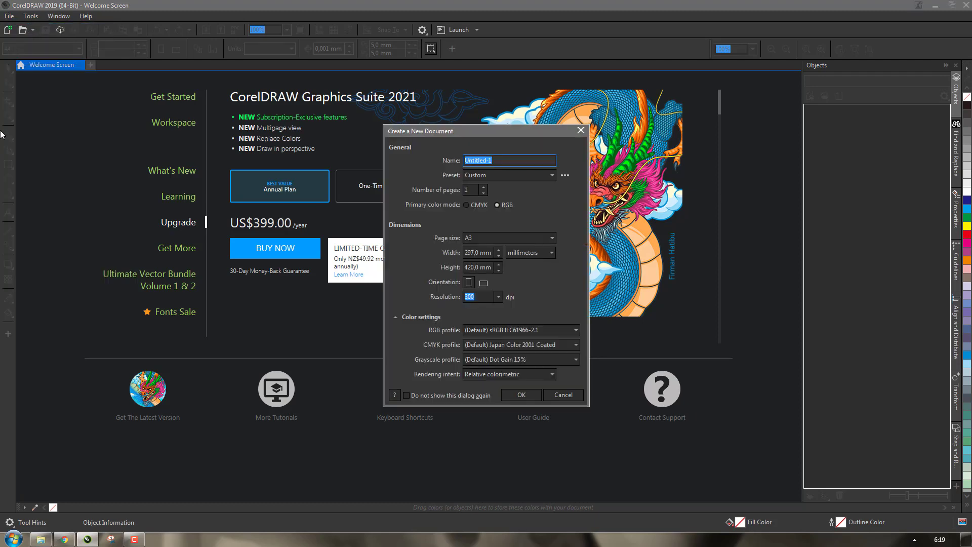
left_click_drag(420, 135, 271, 133)
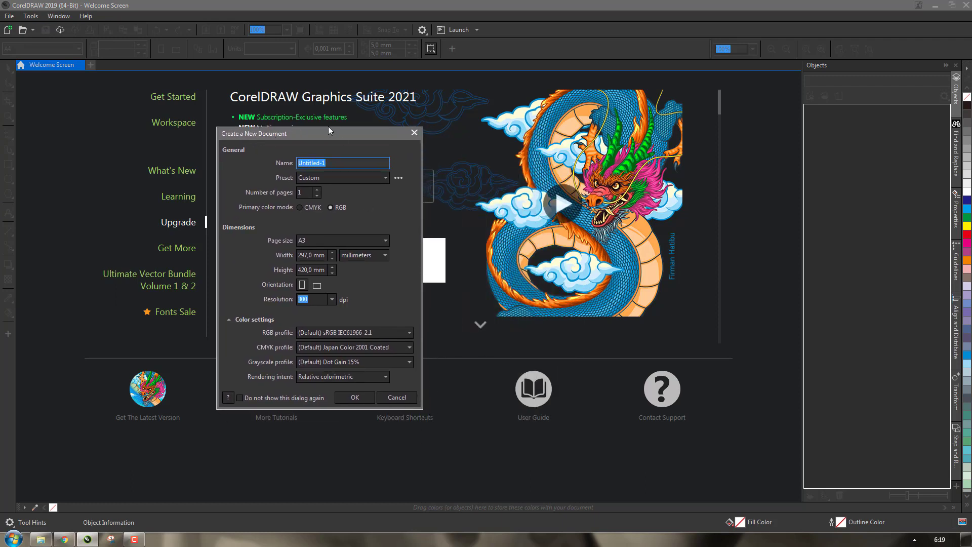
left_click_drag(329, 127, 453, 103)
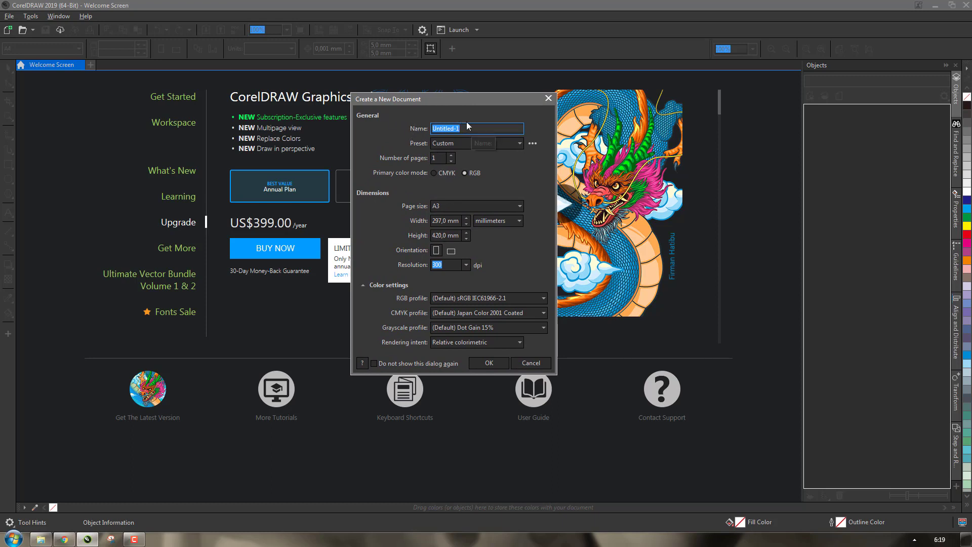
left_click_drag(436, 99, 414, 140)
left_click(480, 141)
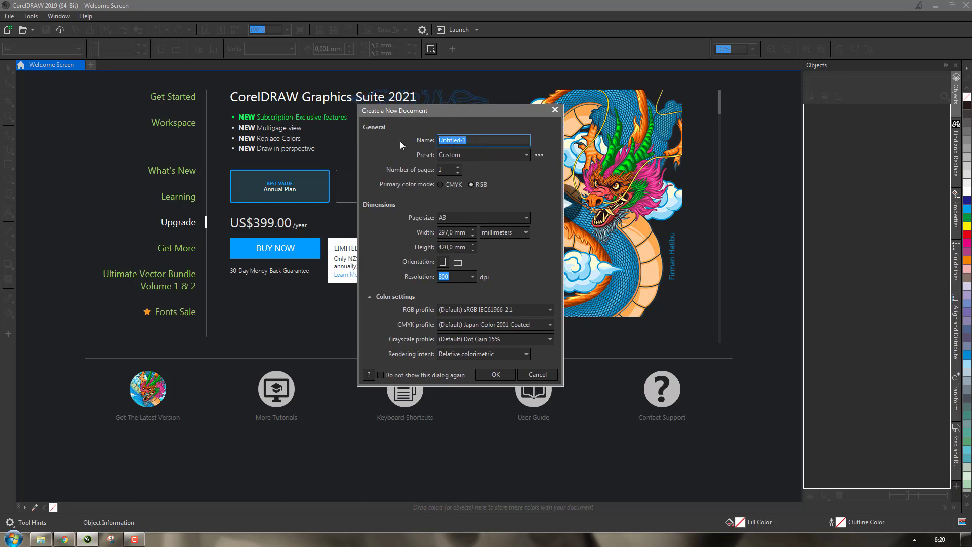
type("Desain Poster")
Review the available document presets, keeping Custom, and check the number of pages for the new document
left_click(473, 153)
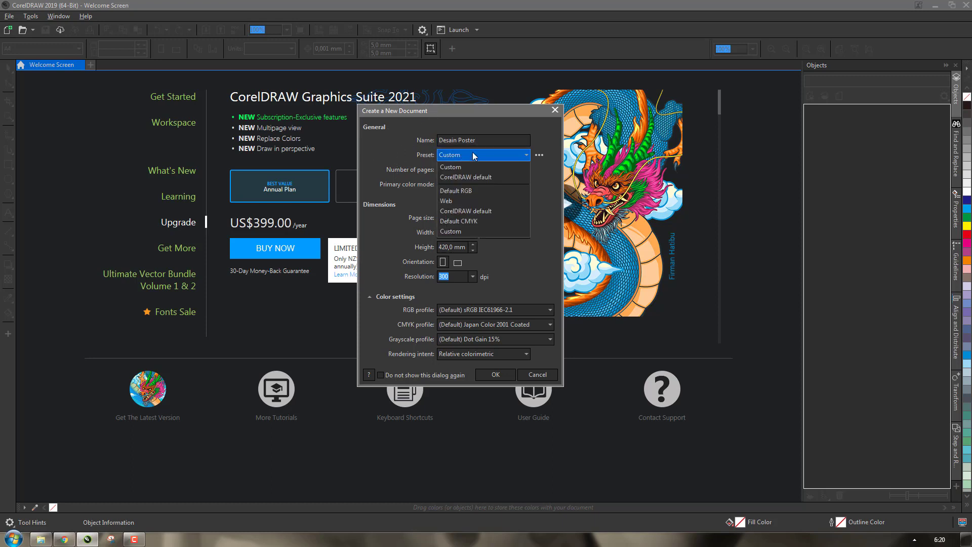
left_click(477, 156)
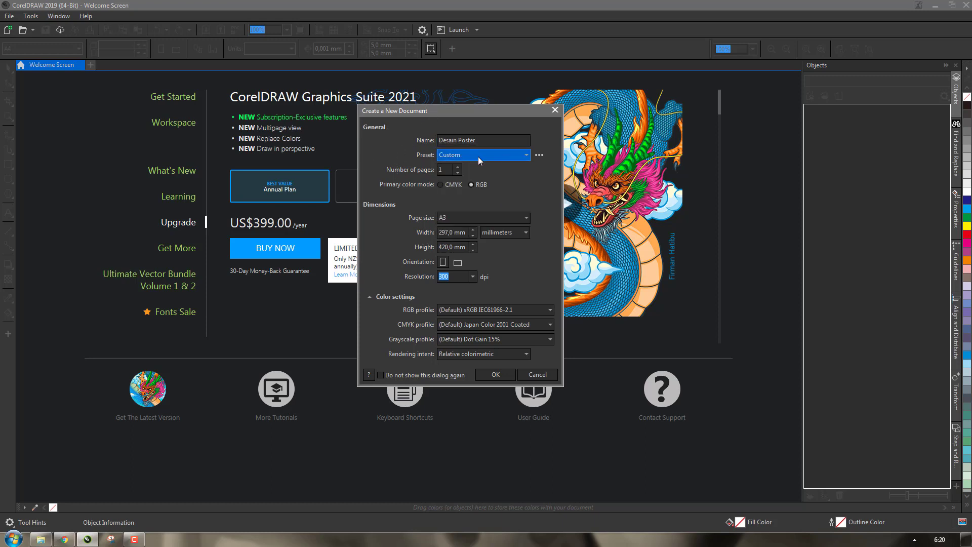
left_click(503, 154)
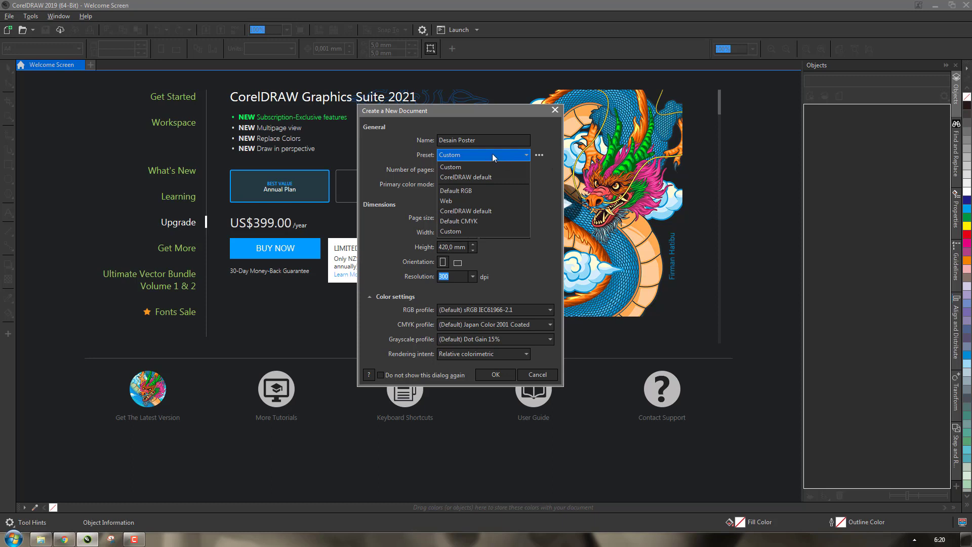
left_click(491, 157)
left_click(490, 158)
left_click(478, 167)
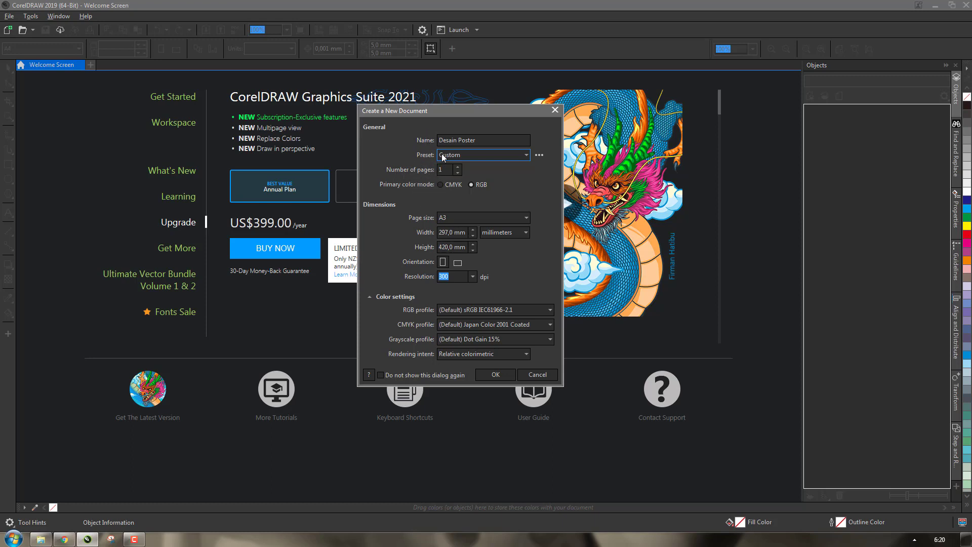
double_click(450, 169)
left_click(445, 169)
Examine the list of available page sizes for the new document
left_click(476, 217)
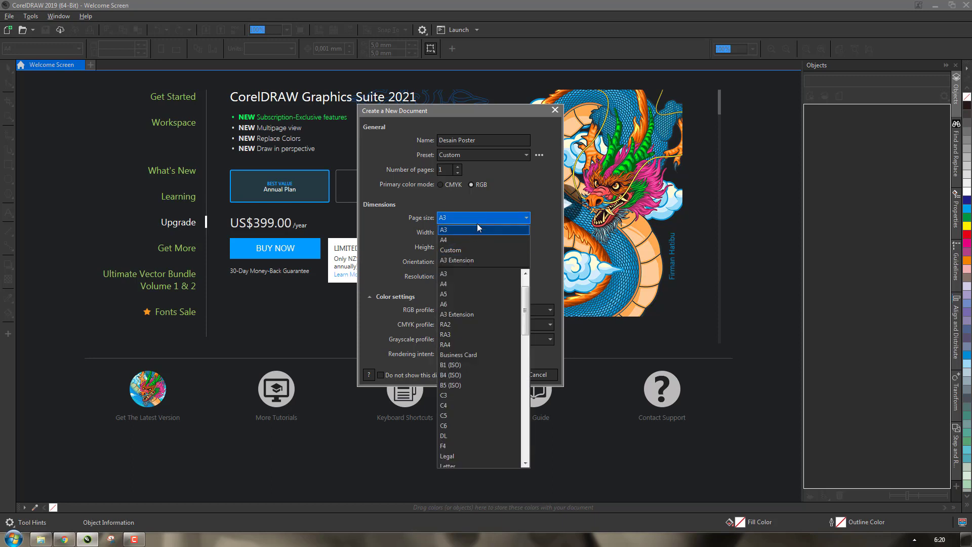
left_click(474, 216)
left_click(476, 217)
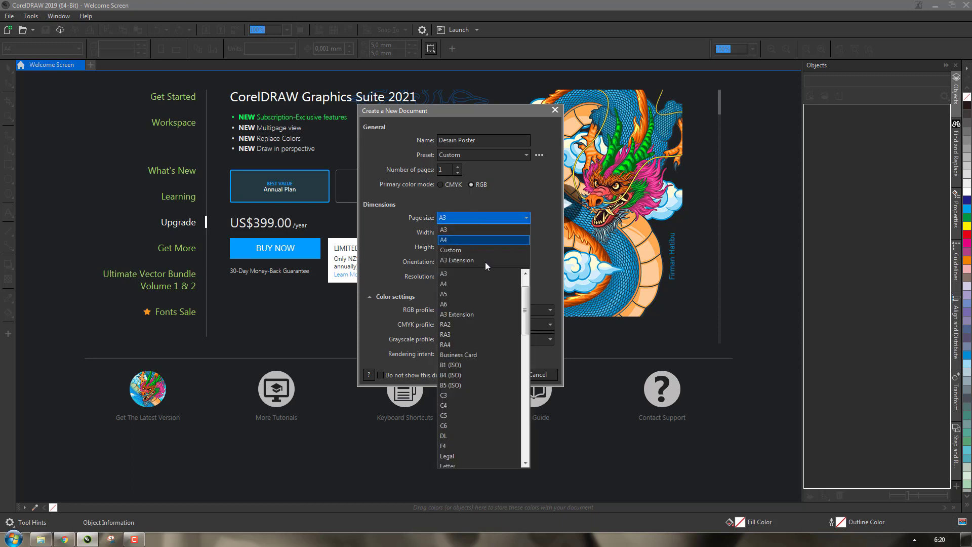
left_click_drag(527, 297, 503, 275)
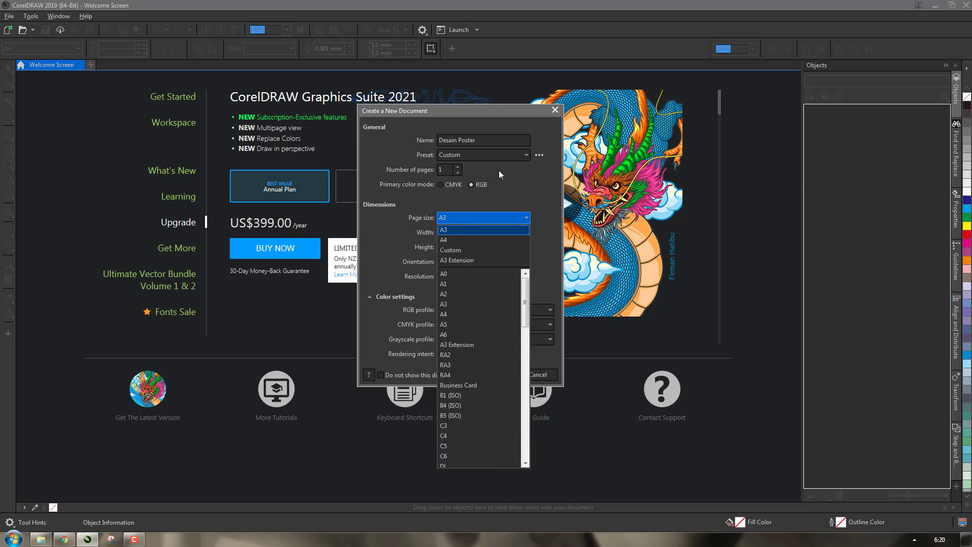
left_click(505, 192)
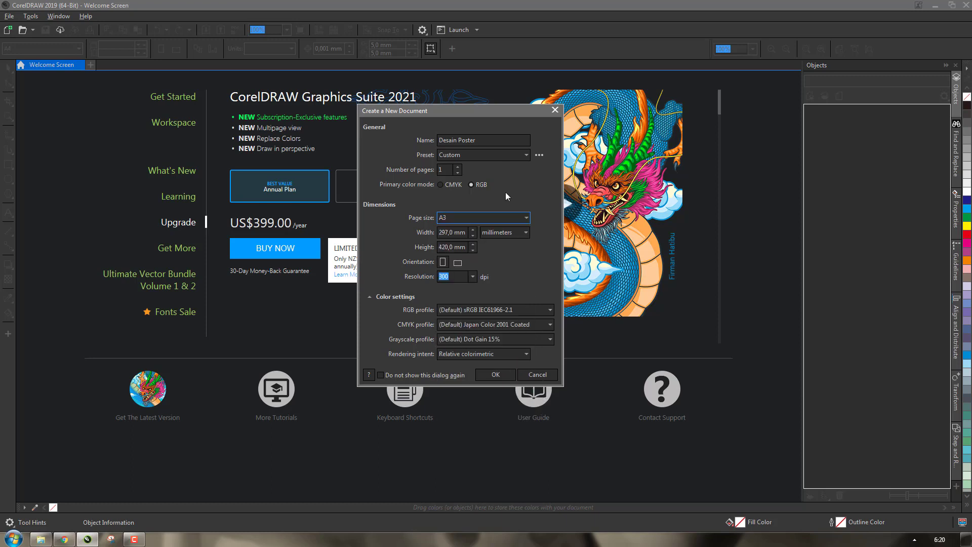
Try pixels and then centimeters as the unit for the page width and height
left_click(454, 233)
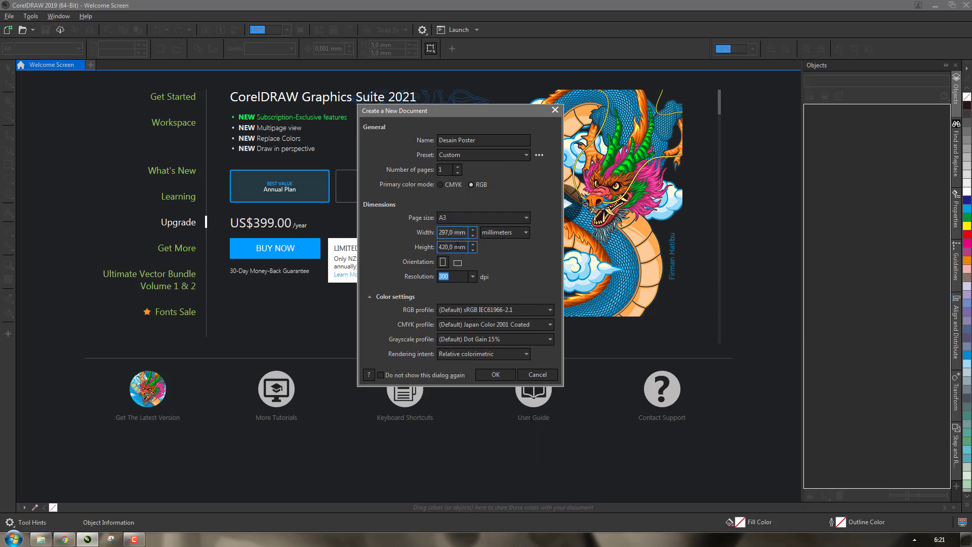
left_click(462, 247)
left_click(493, 234)
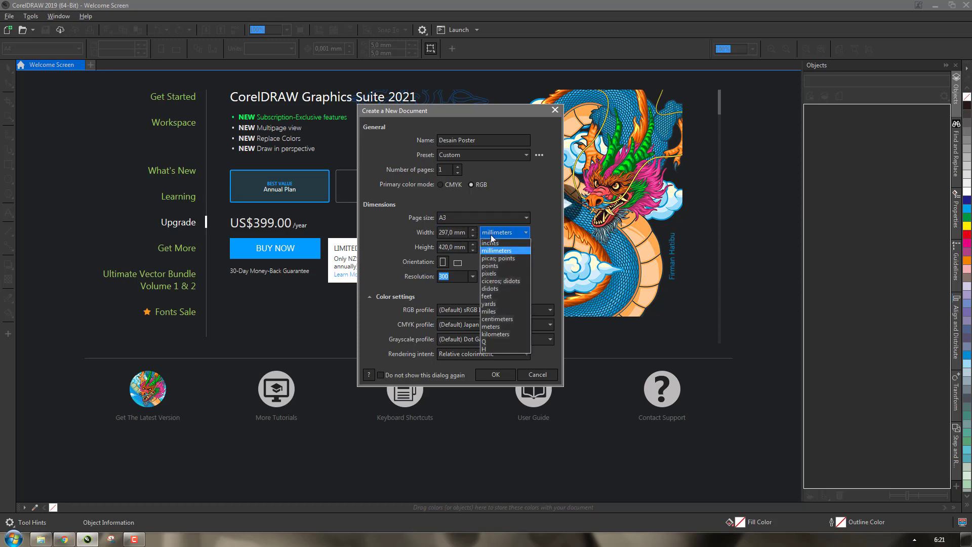
left_click(491, 235)
left_click(492, 232)
left_click(500, 274)
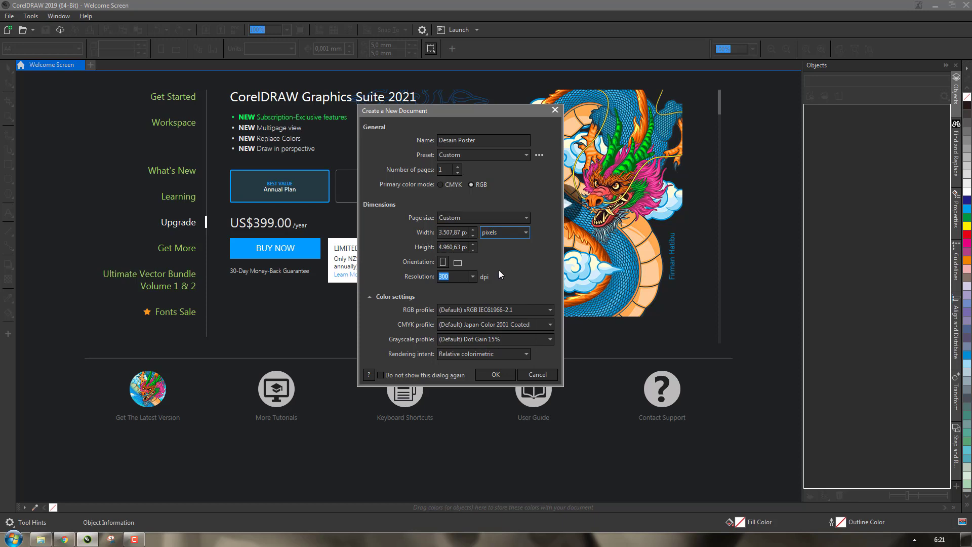
left_click(486, 233)
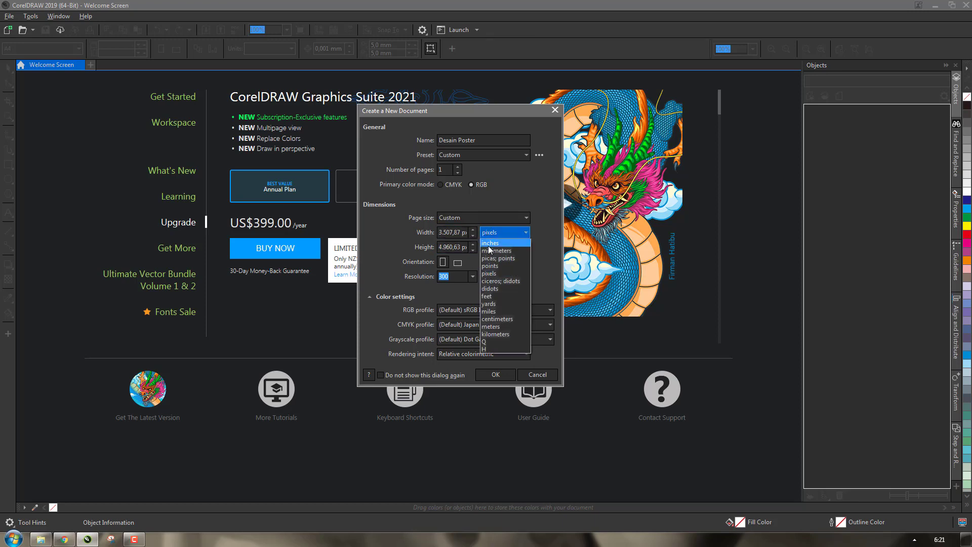
left_click(498, 318)
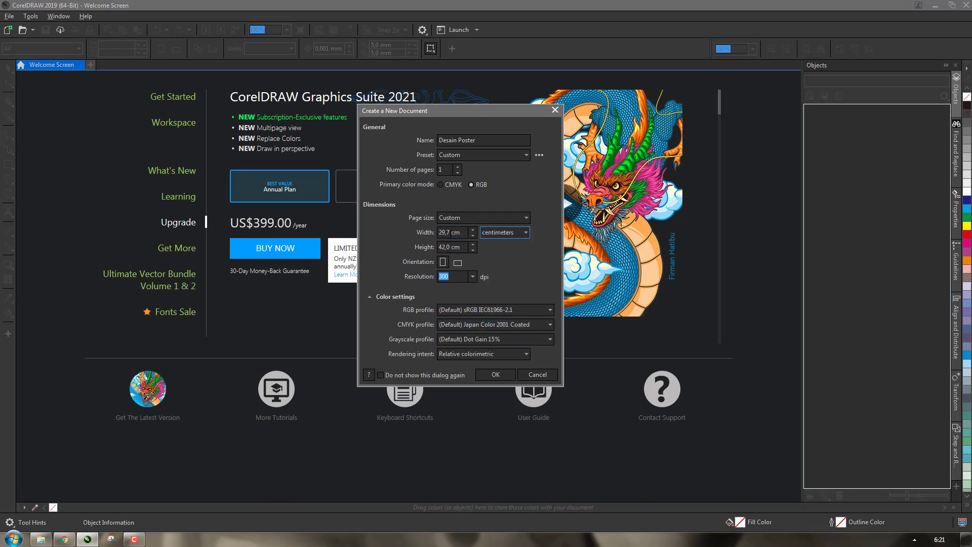
Set the new document's page size to A3
left_click(478, 216)
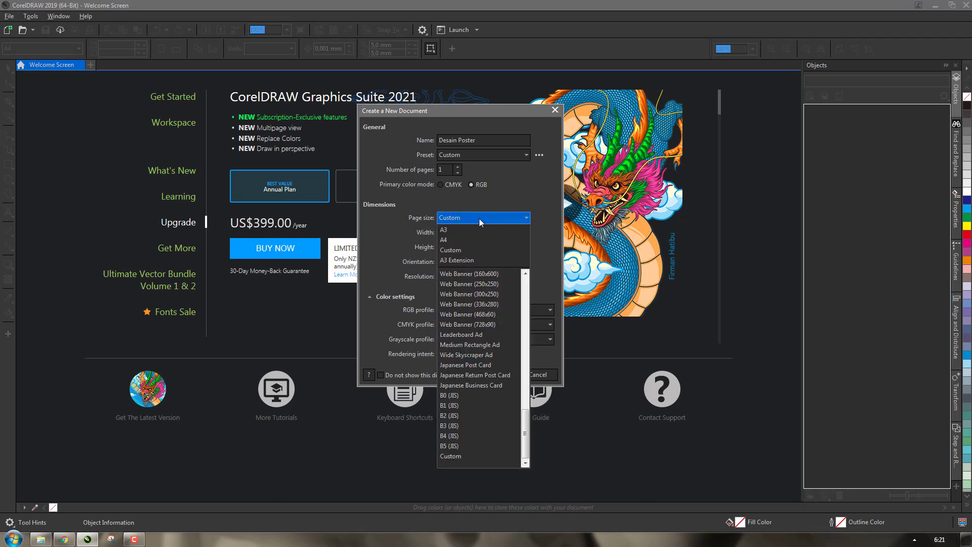
left_click(478, 230)
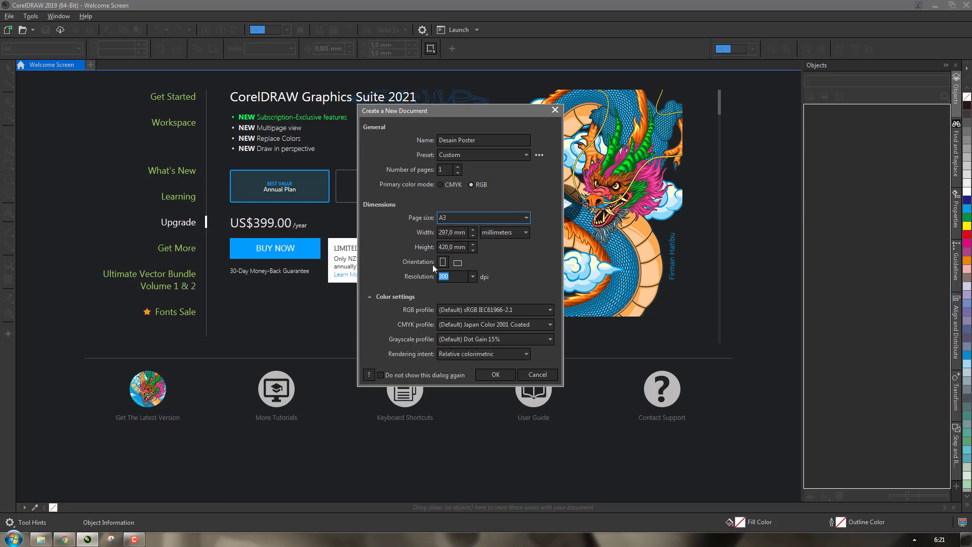
Examine the resolution and the color settings section of the new document
left_click(462, 279)
double_click(451, 276)
left_click(456, 275)
left_click(452, 291)
left_click(411, 298)
left_click(468, 299)
left_click(406, 297)
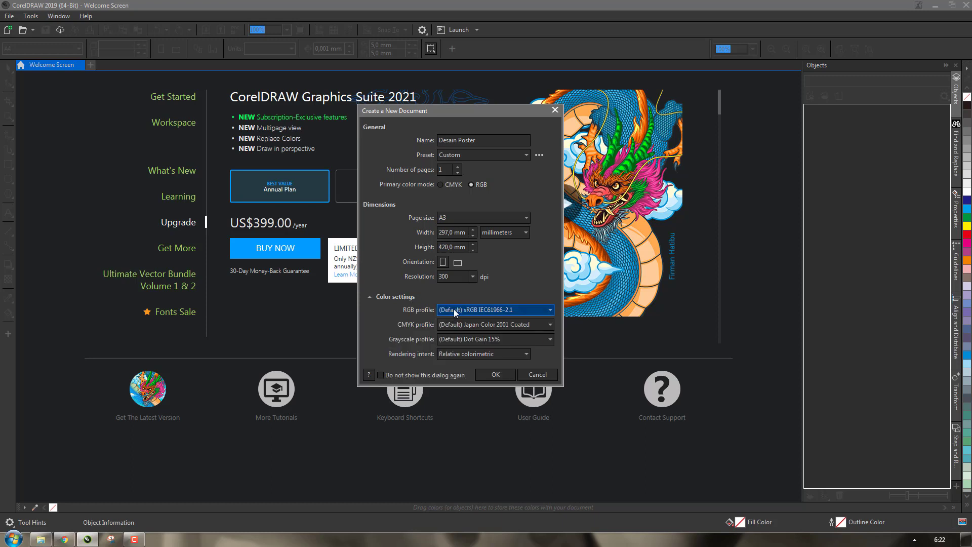
Create the document with the default sRGB IEC61966-2.1 RGB profile and collapse the Objects docker
left_click(454, 310)
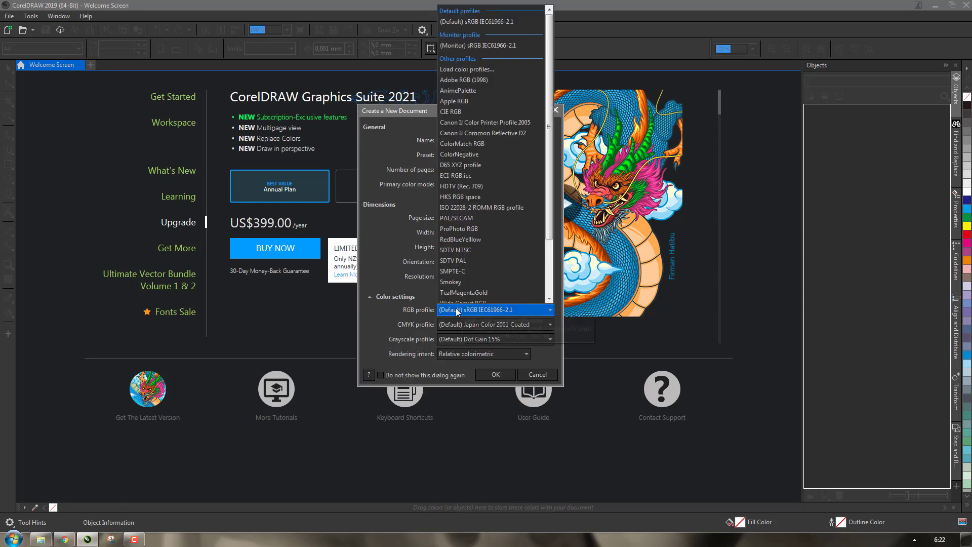
left_click(394, 282)
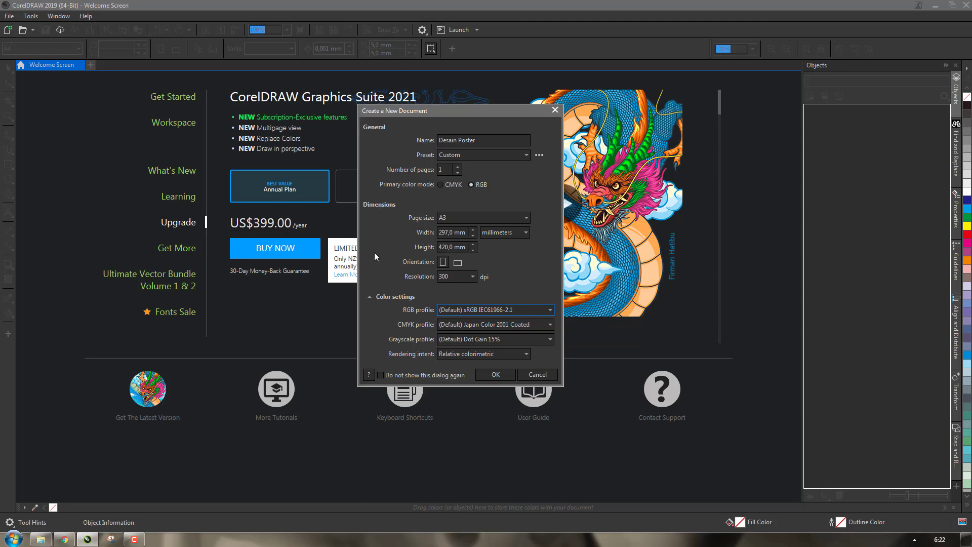
left_click(494, 376)
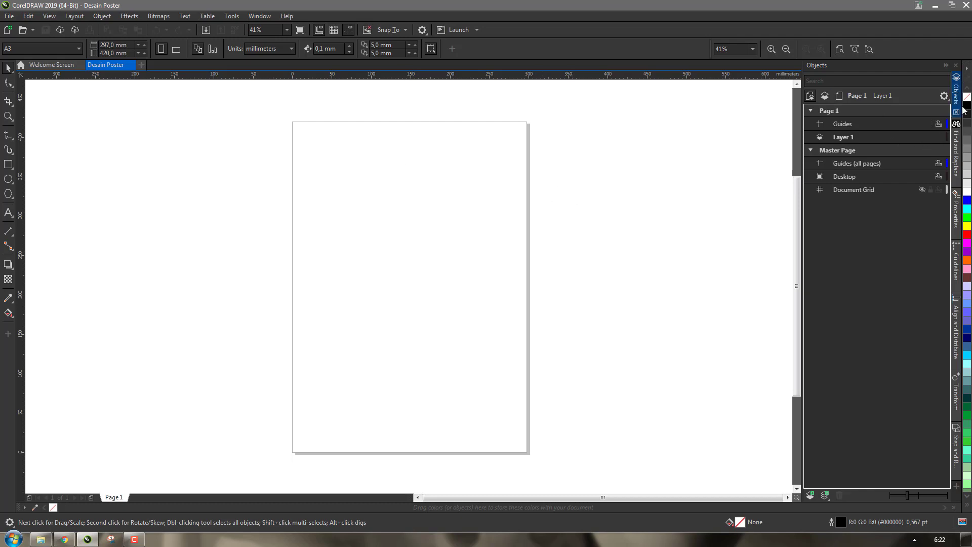
left_click(946, 65)
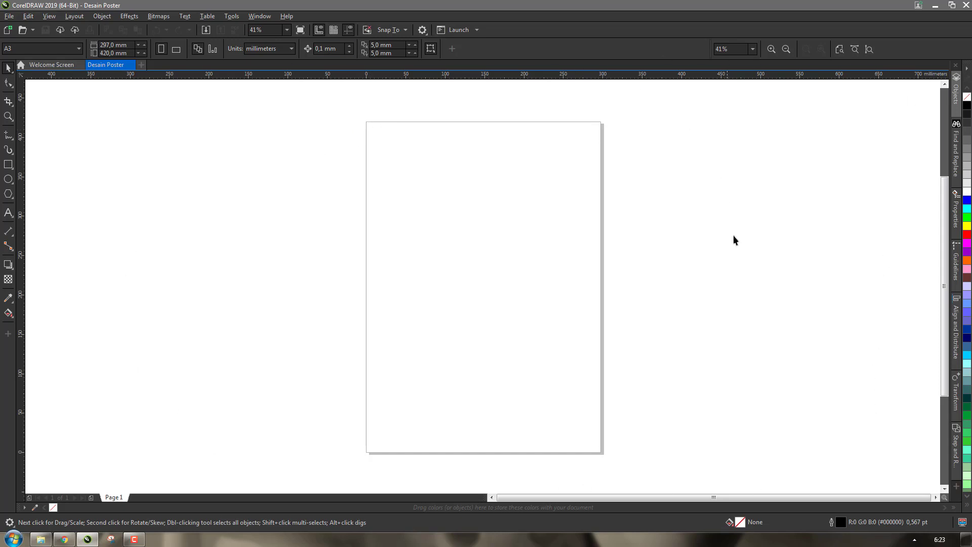
scroll(940, 201, "up", 1)
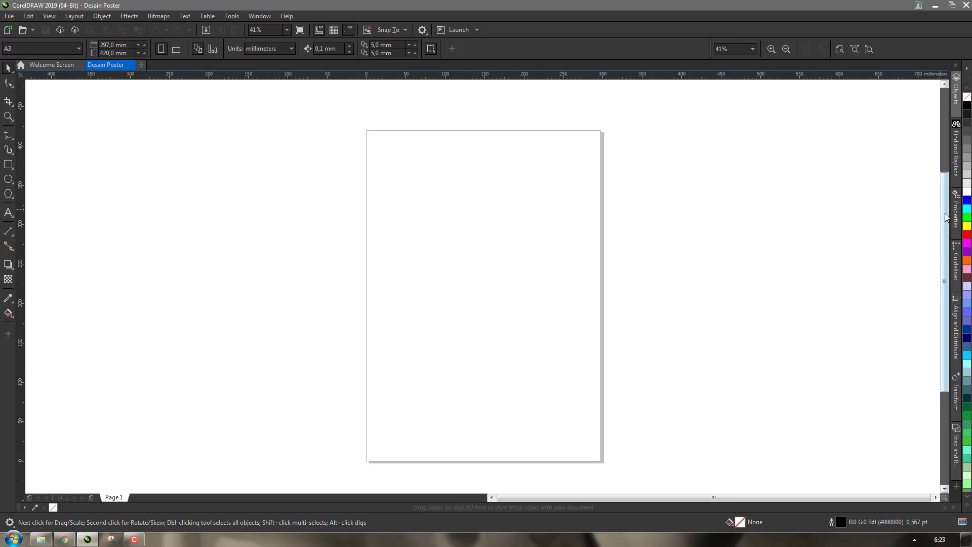
scroll(944, 213, "down", 1)
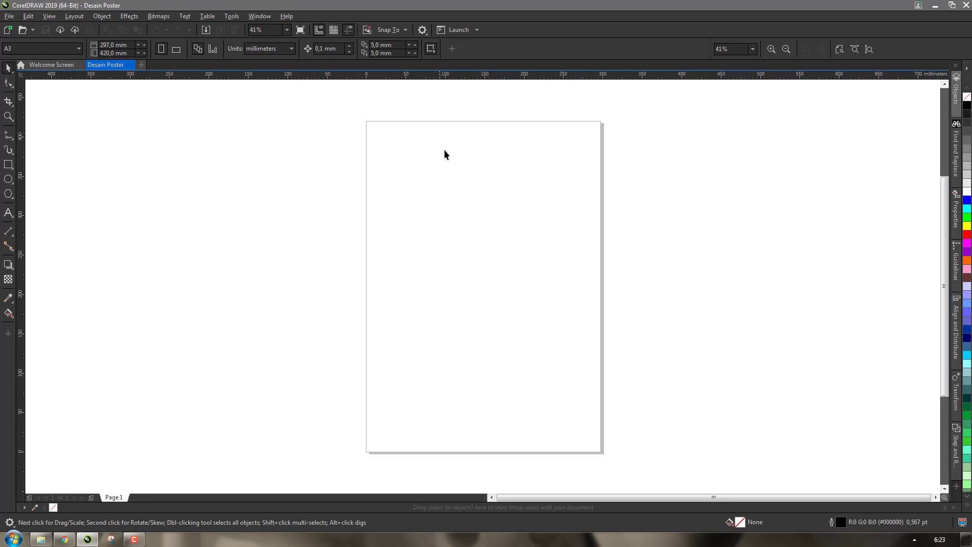
Try the A4 page size on the open document and switch it back to A3
left_click(57, 48)
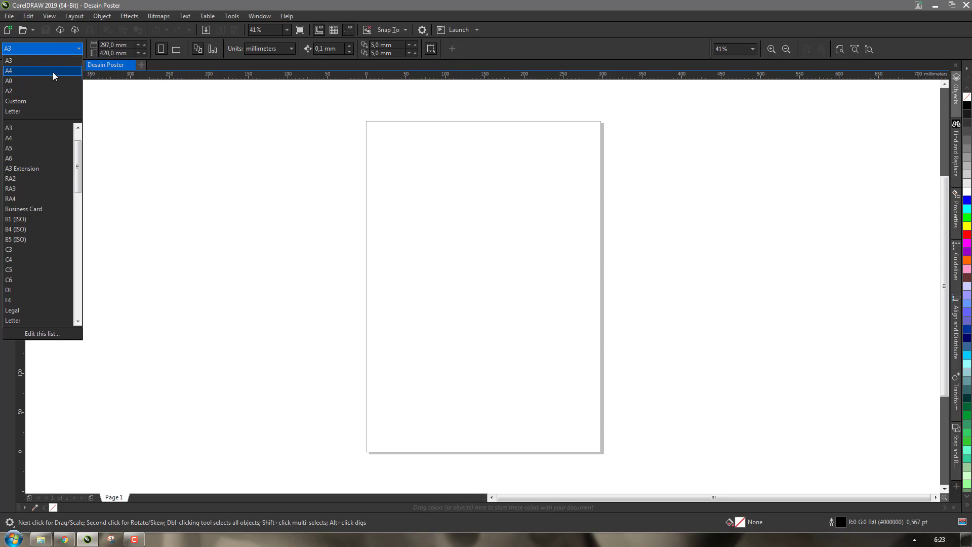
left_click(52, 72)
left_click(56, 47)
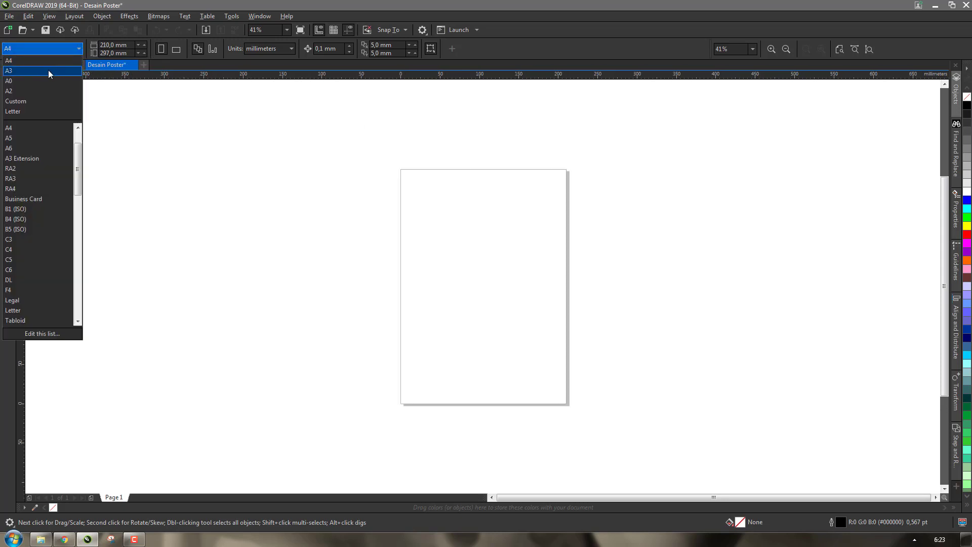
left_click(48, 70)
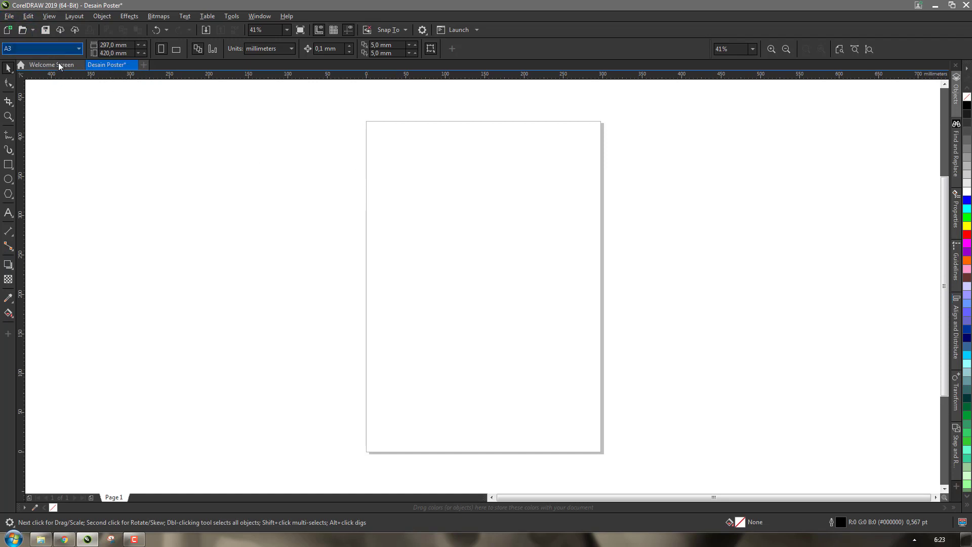
Save the drawing to the Desktop as a CDR file named Desain Poster, with color profiles embedded
left_click(46, 30)
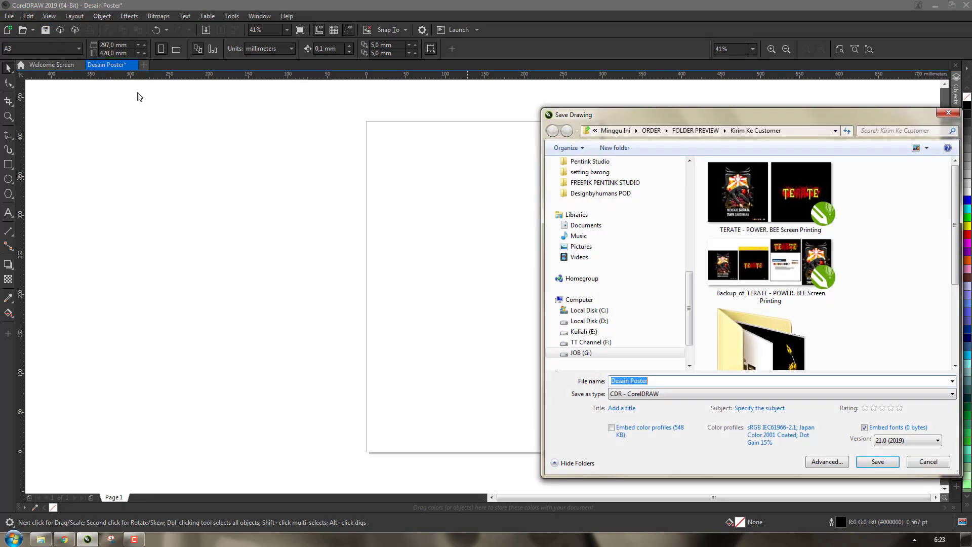
scroll(690, 178, "up", 10)
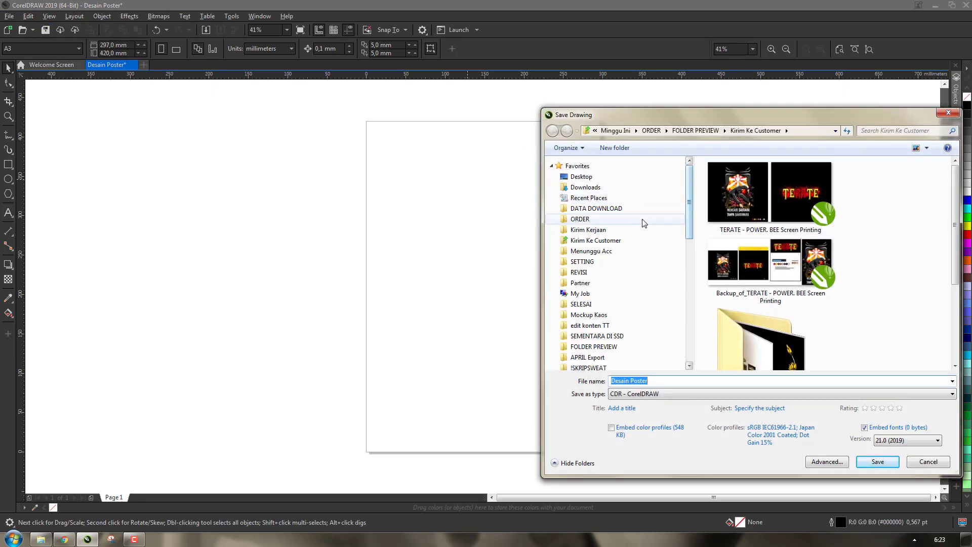
left_click(643, 177)
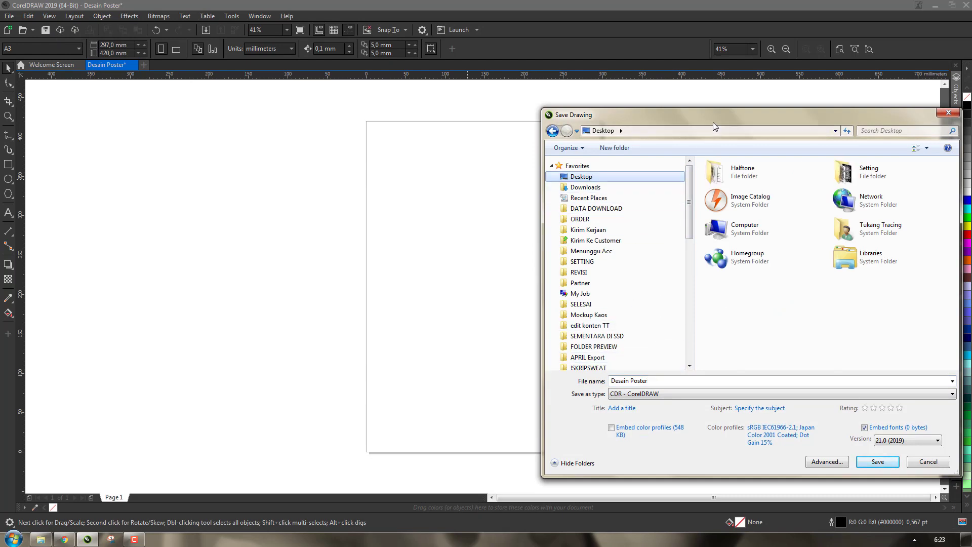
left_click_drag(708, 123, 452, 106)
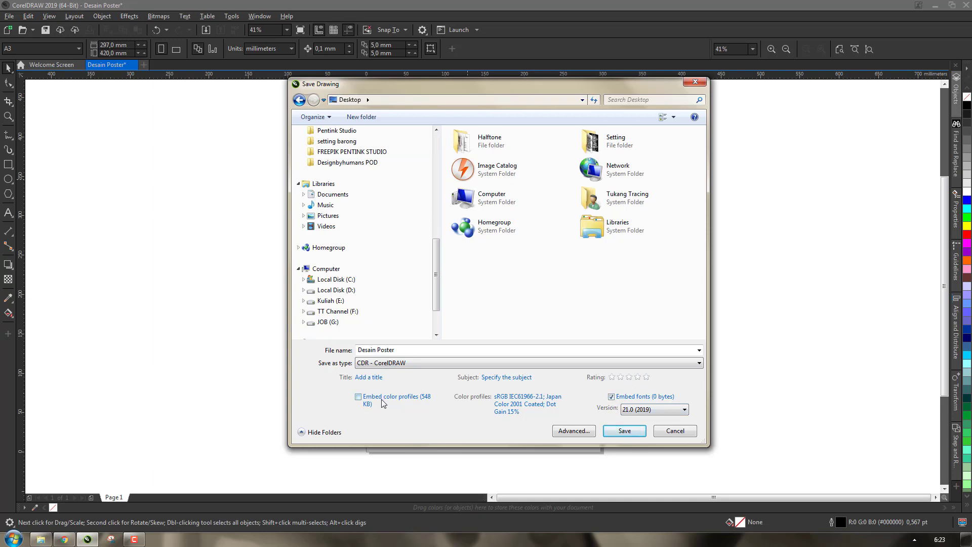
left_click(362, 402)
left_click(619, 432)
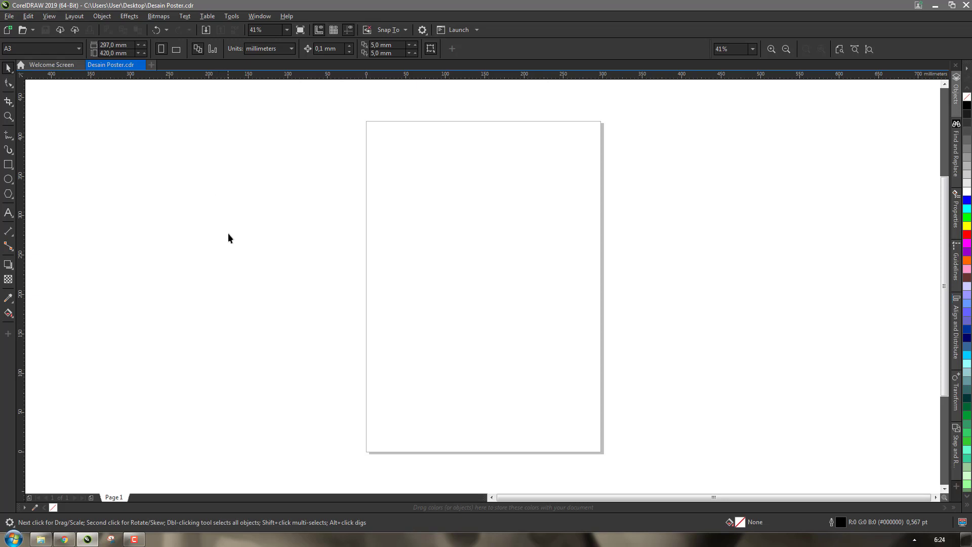
left_click(134, 539)
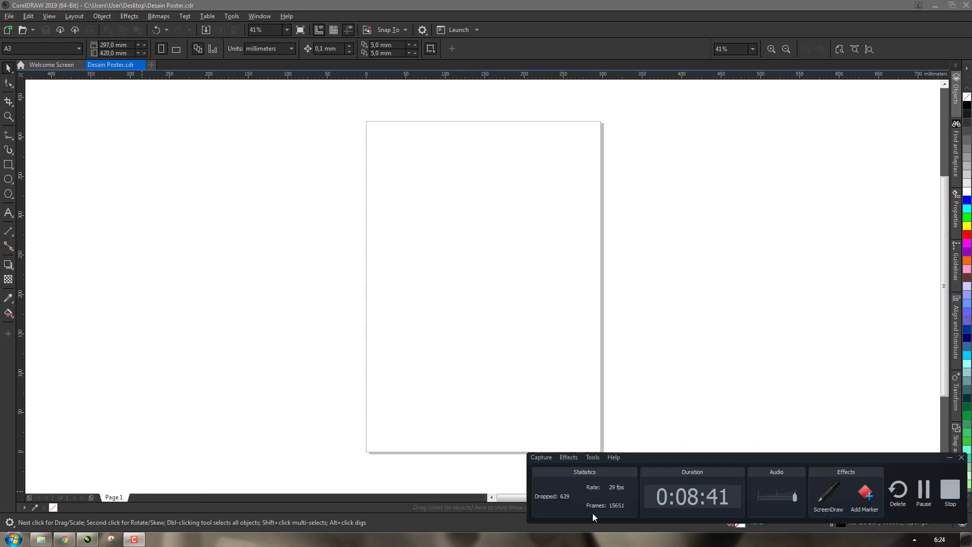